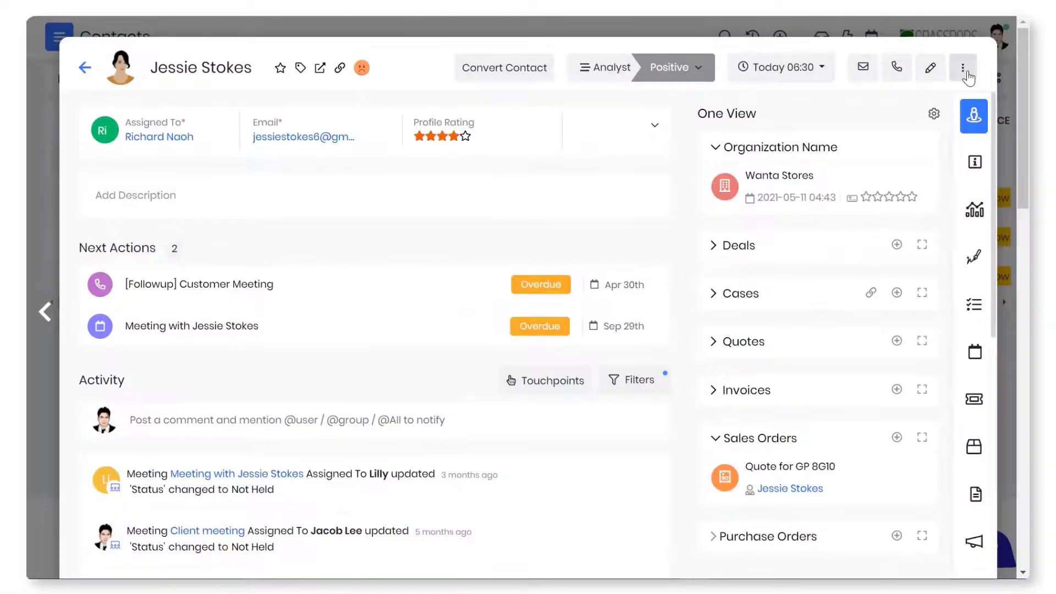
Reach the contact's Esign Documents via the more-actions menu and show the delivered document's email details
click(963, 67)
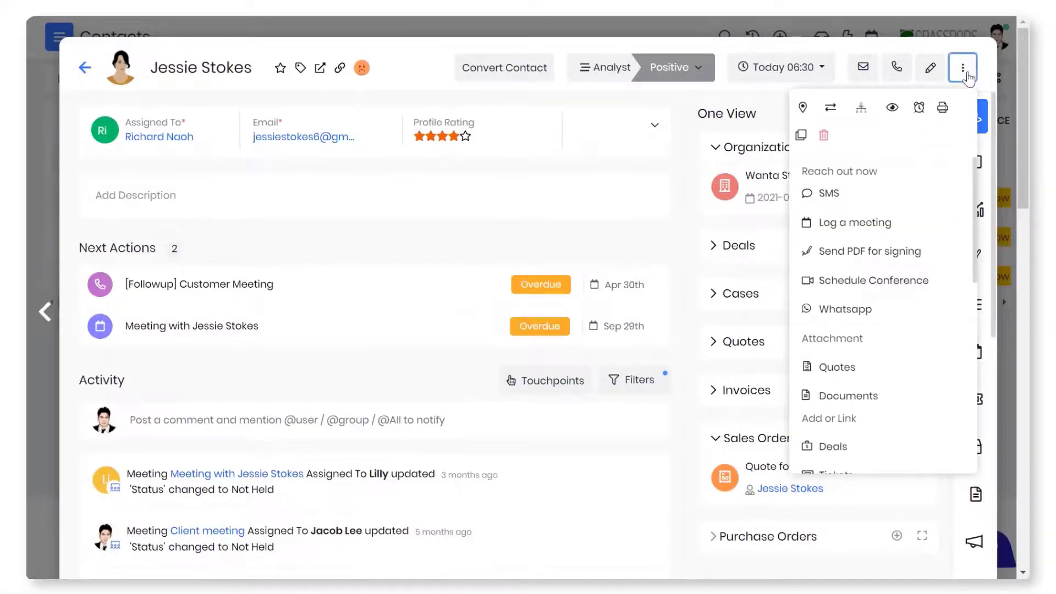
scroll(929, 219, down, 5)
scroll(930, 219, down, 5)
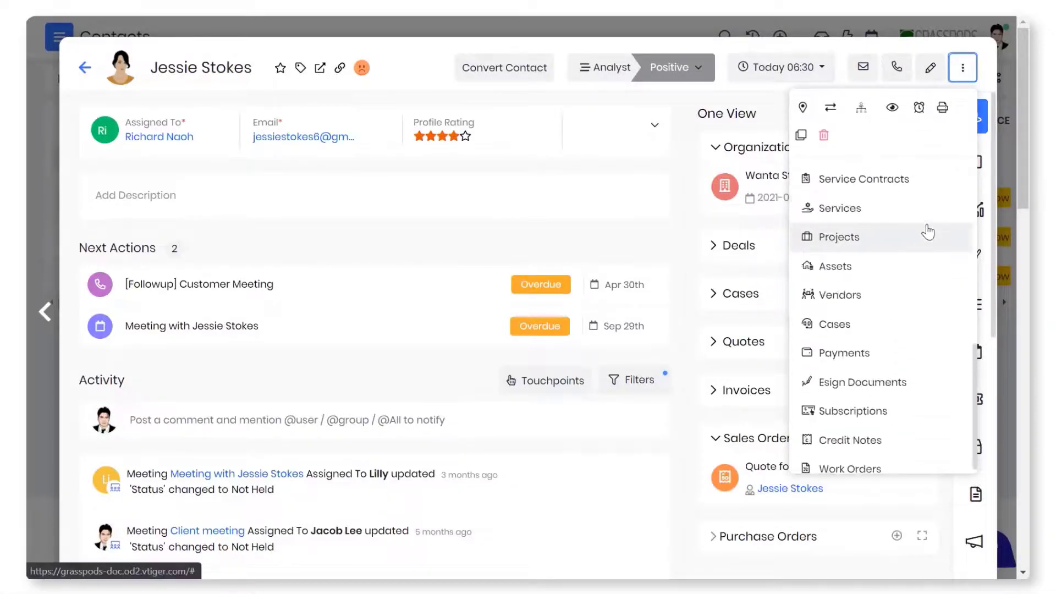
click(915, 377)
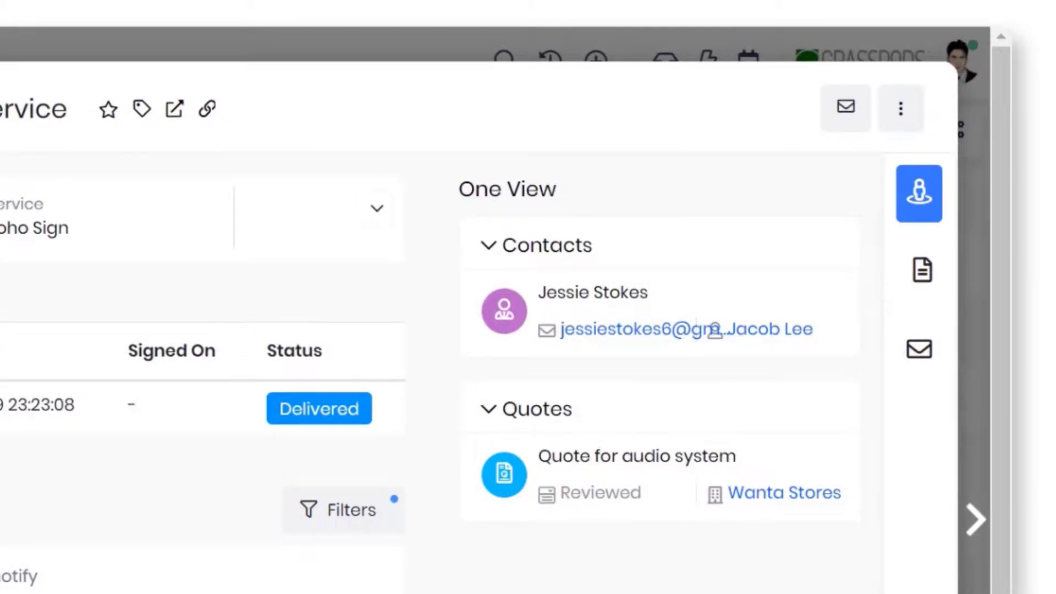
mouse_move(919, 272)
click(974, 210)
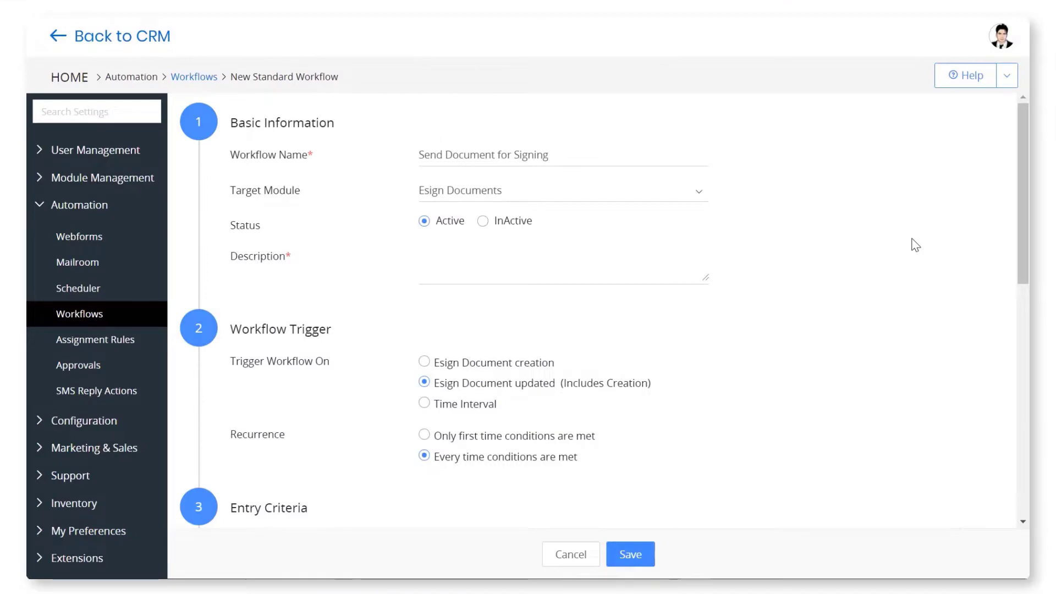
scroll(915, 244, down, 3)
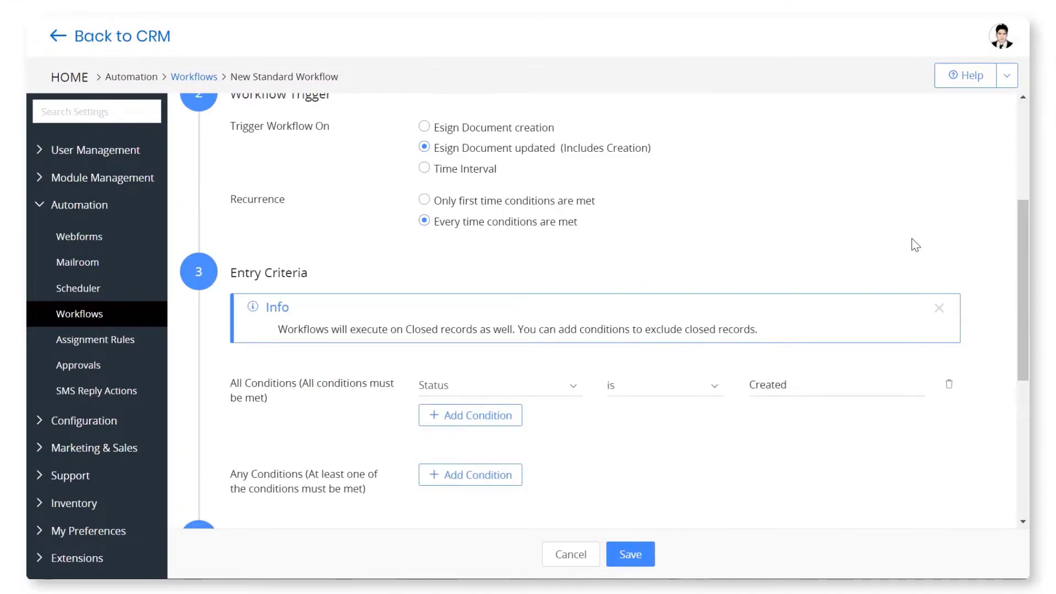
scroll(915, 245, down, 3)
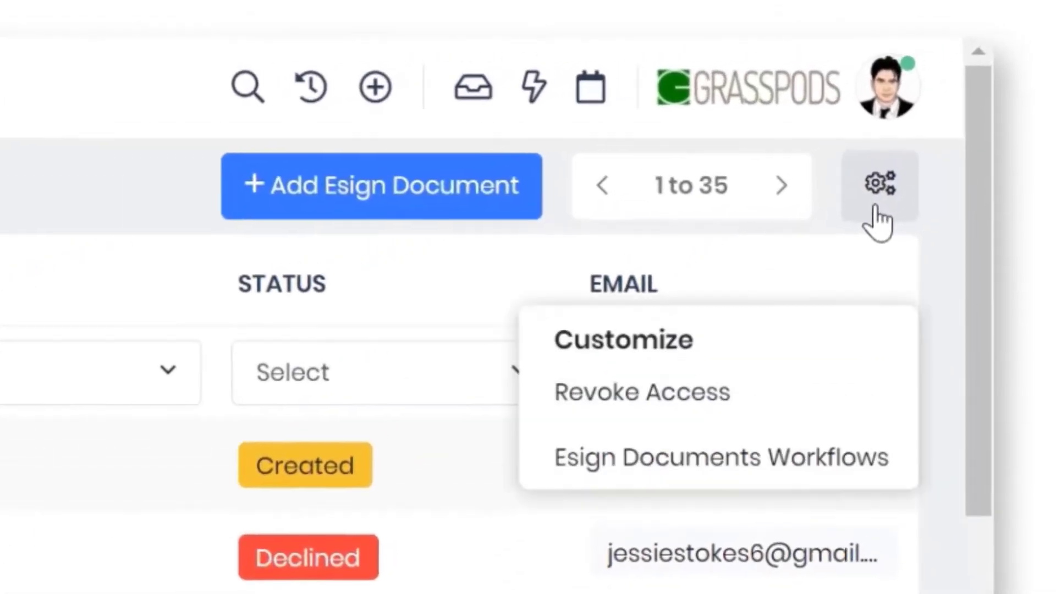